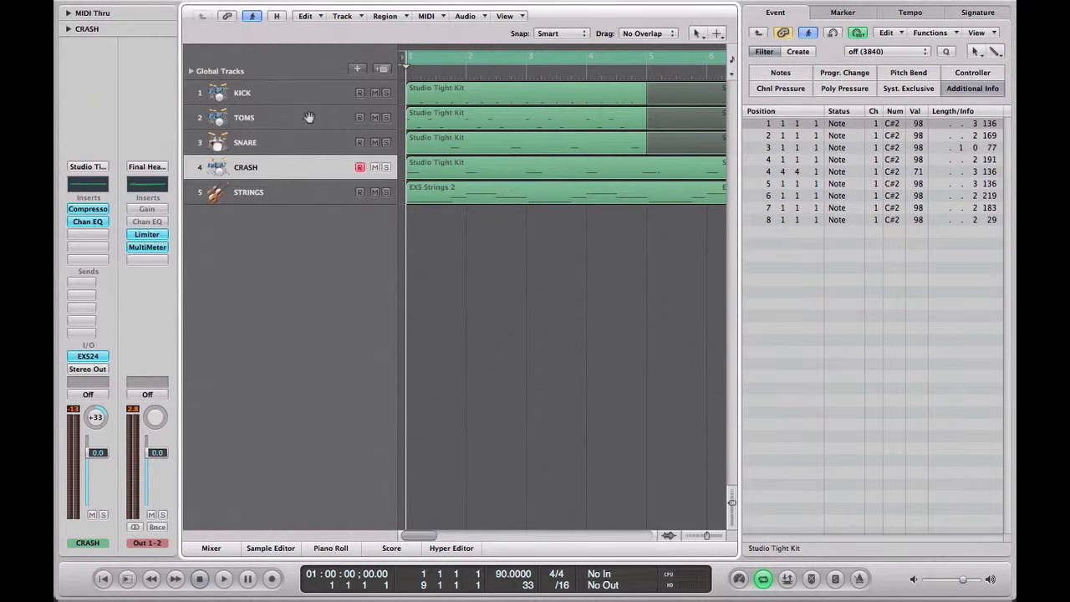
Review the KICK, TOMS, SNARE and CRASH tracks by selecting each in turn.
left_click(305, 98)
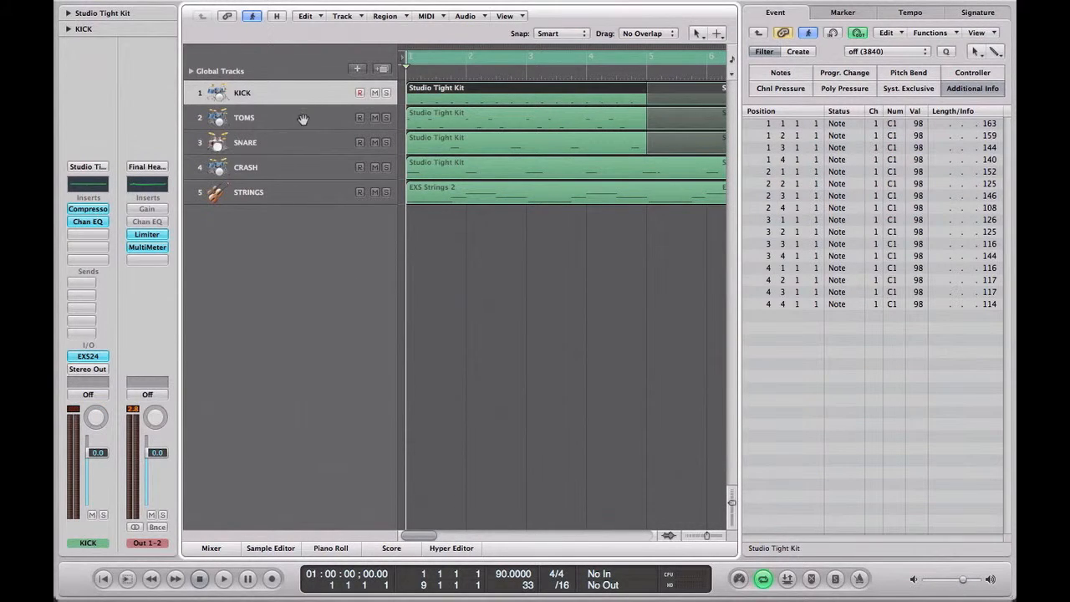
left_click(303, 119)
left_click(297, 142)
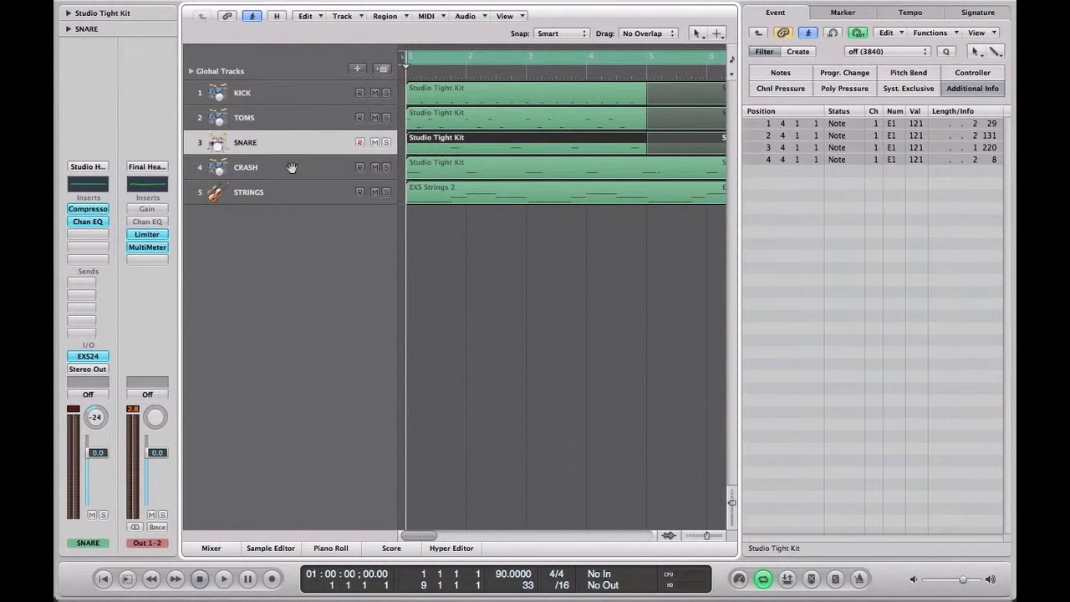
left_click(291, 167)
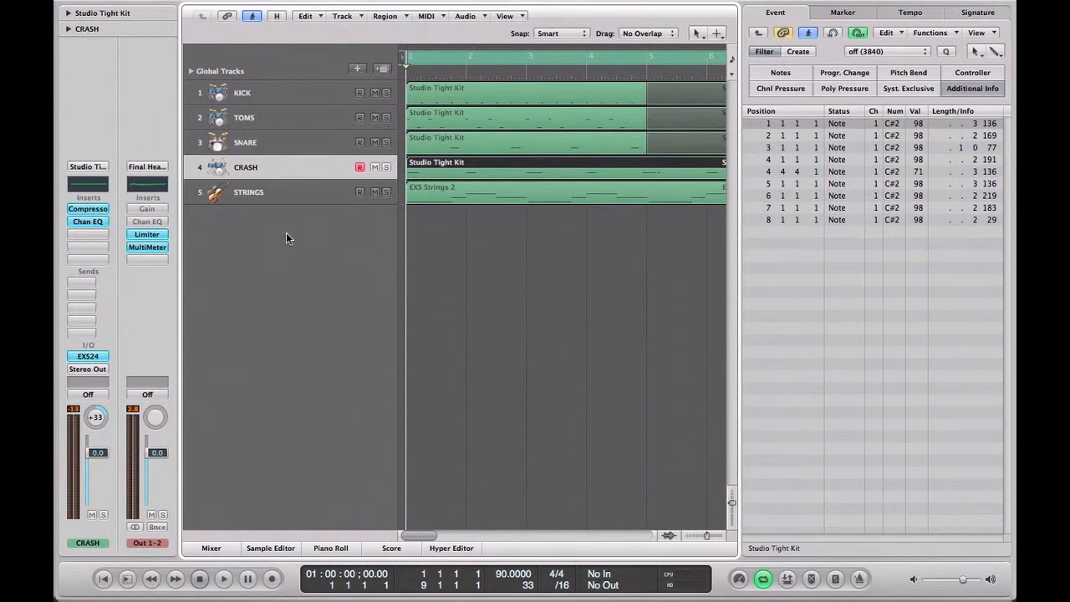
Create one stereo audio track with Bus 2 as input below the CRASH track and name it DRUM SUBMIX.
left_click(359, 69)
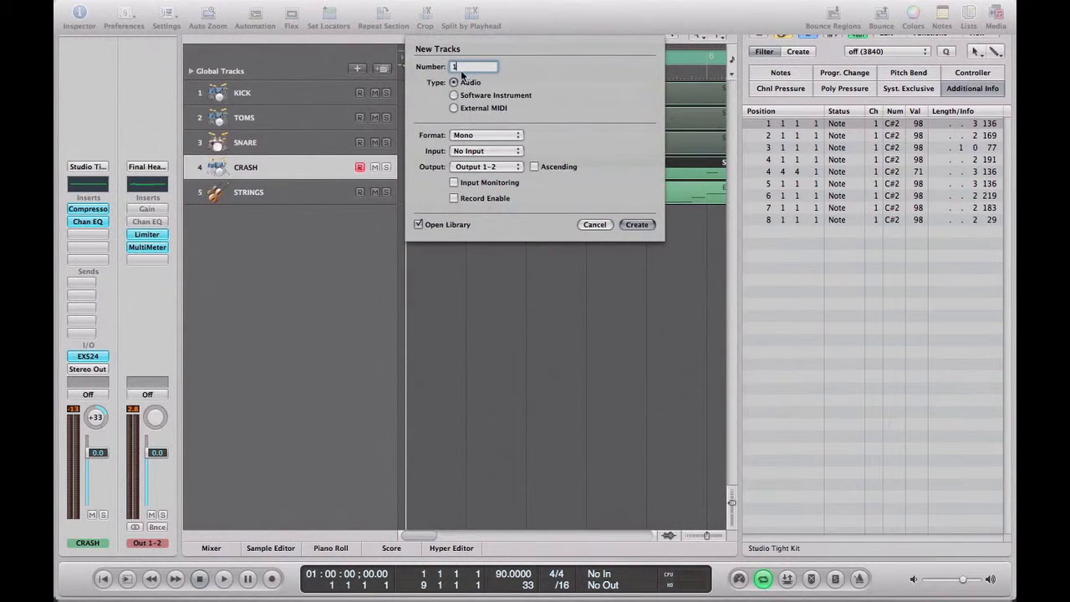
left_click(490, 137)
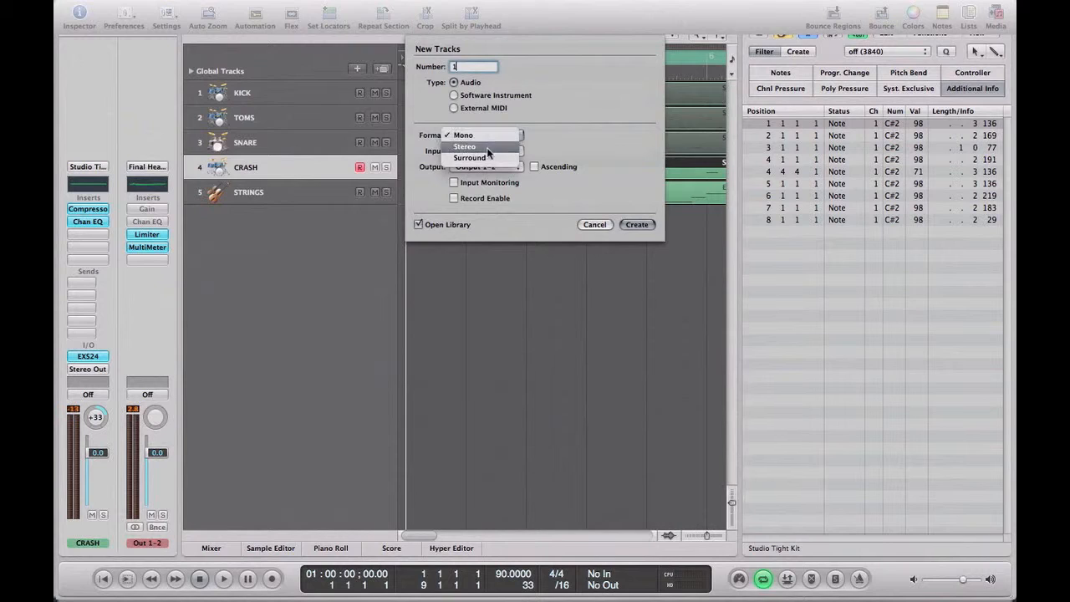
left_click(486, 147)
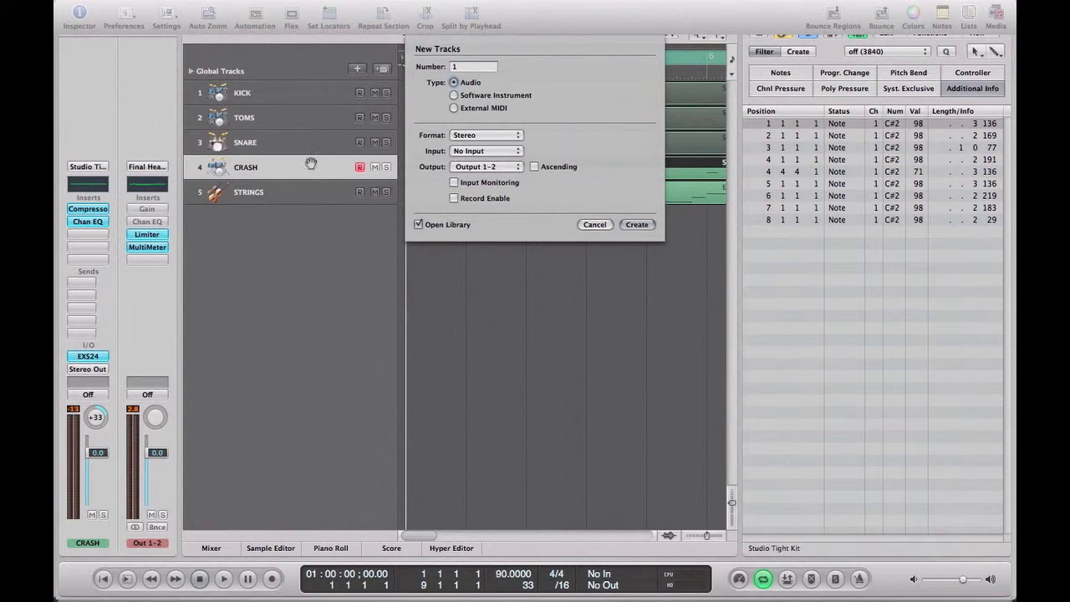
left_click(515, 153)
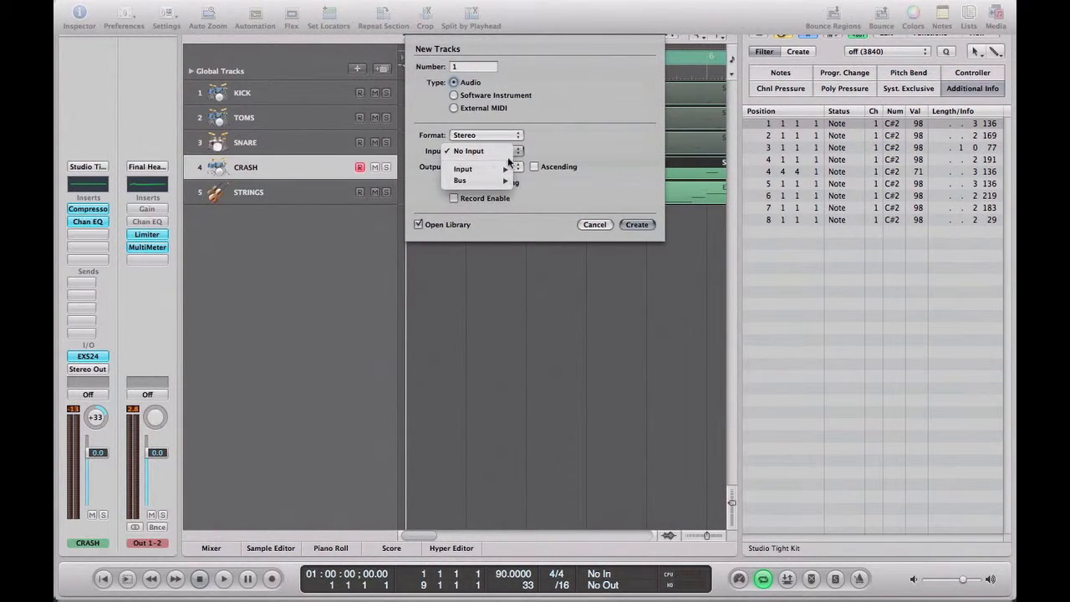
mouse_move(512, 179)
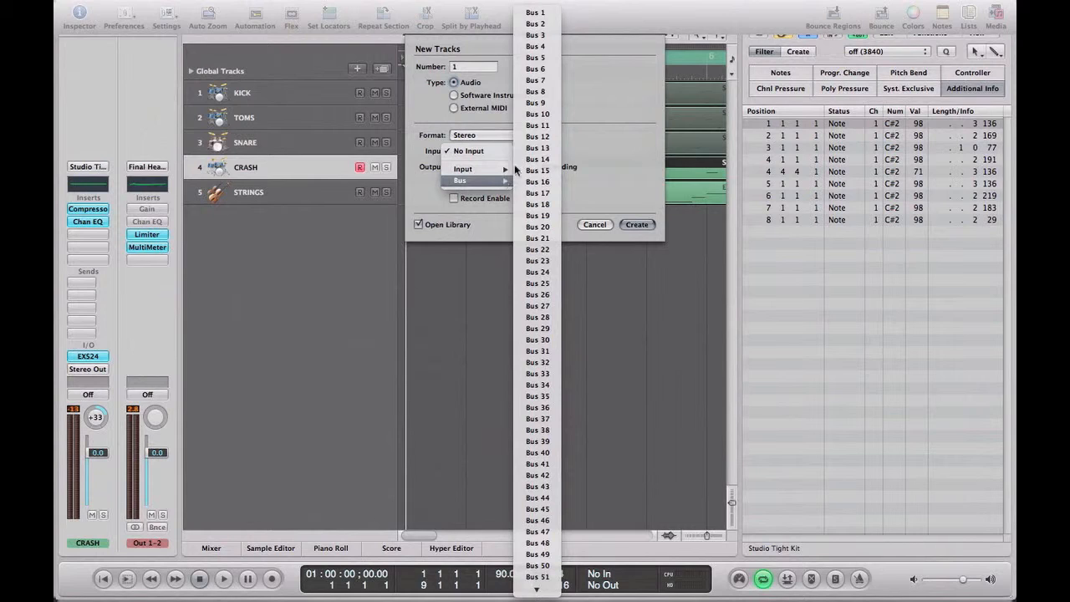
left_click(548, 25)
left_click(627, 225)
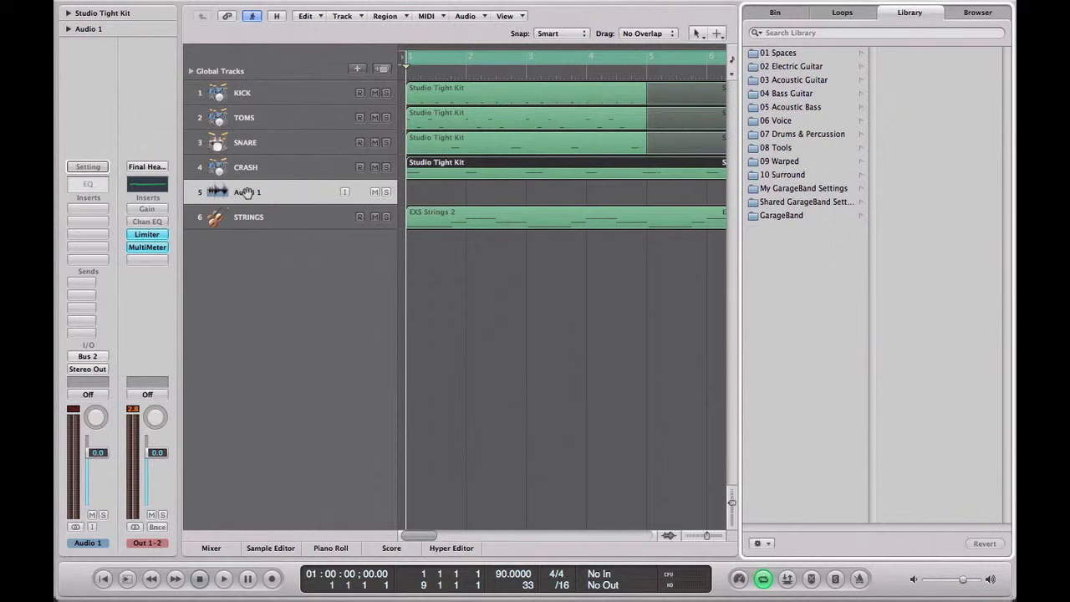
double_click(247, 192)
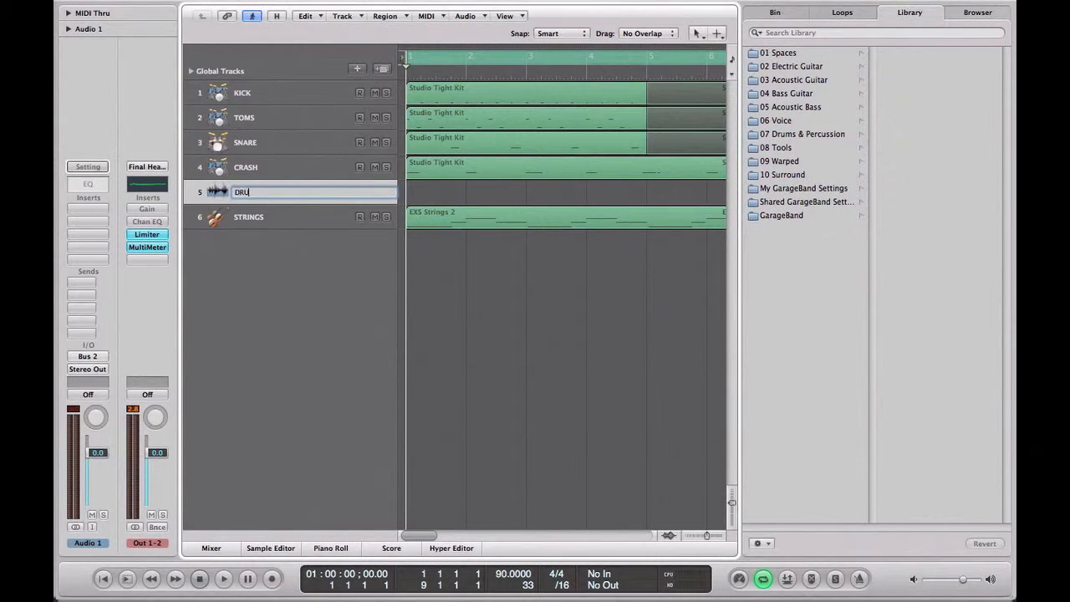
key("Return")
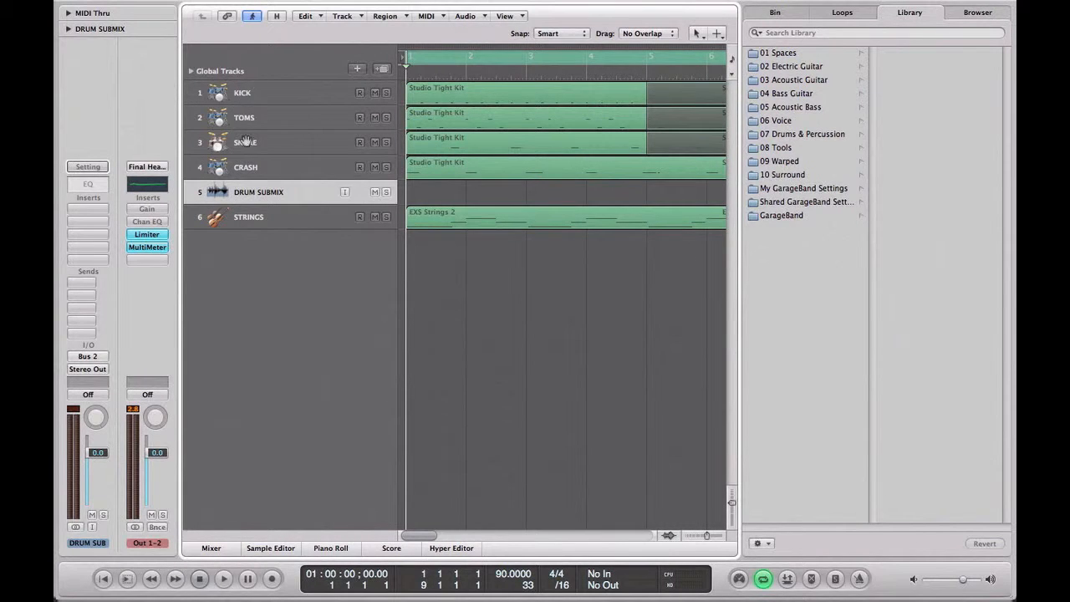
Route the outputs of the KICK and TOMS tracks to Bus 2.
left_click(249, 93)
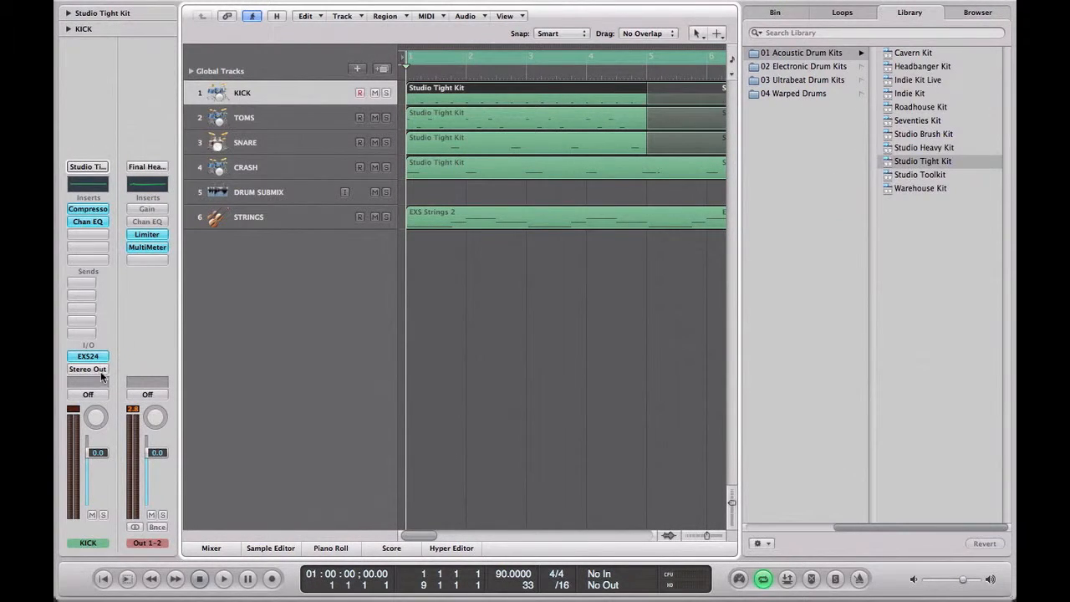
left_click(102, 370)
mouse_move(126, 419)
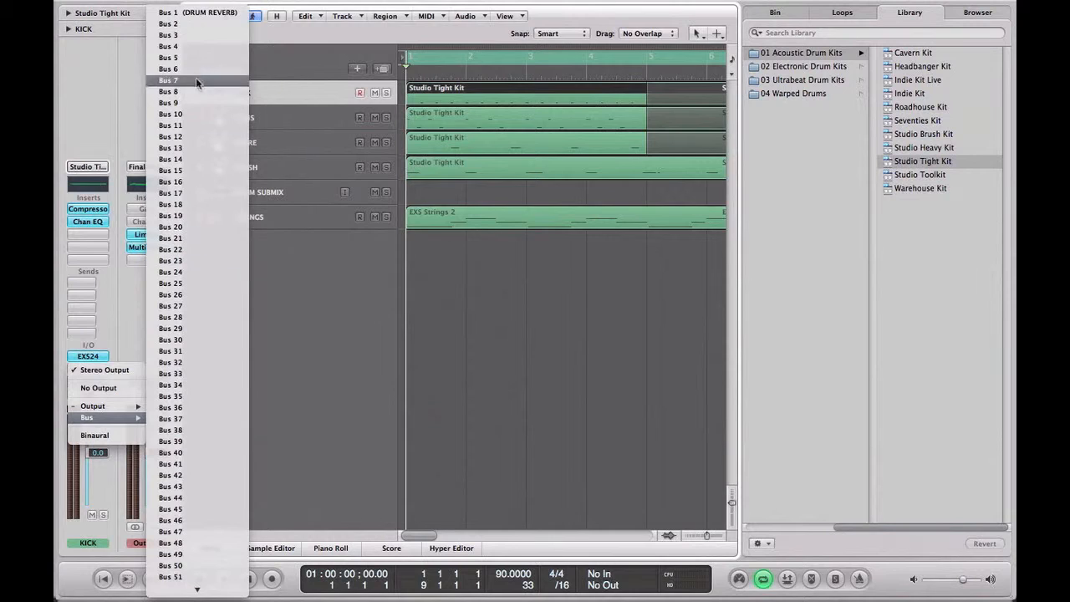
left_click(209, 24)
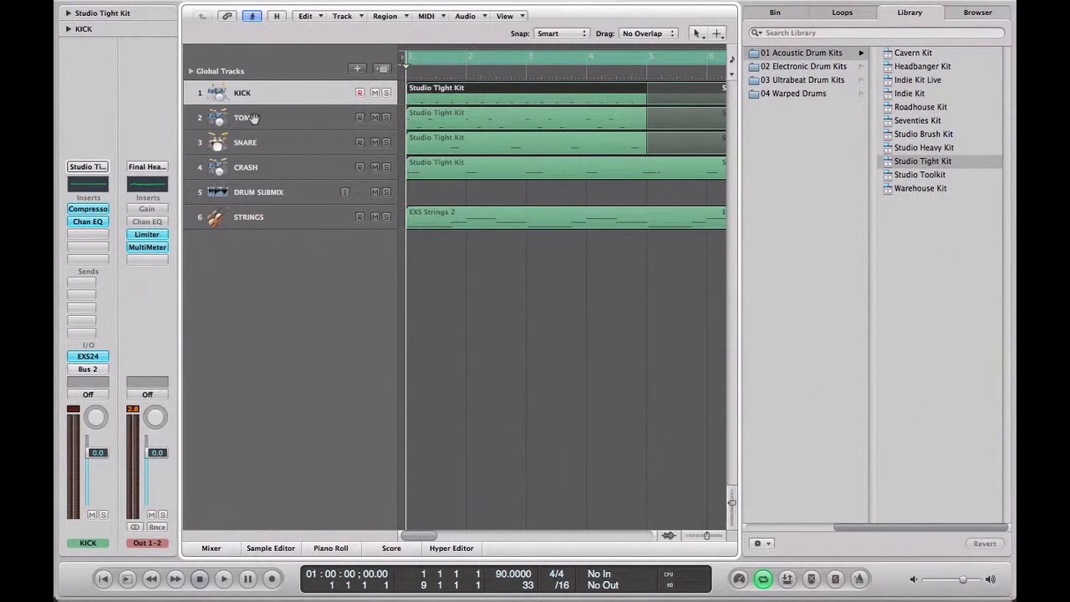
left_click(252, 119)
left_click(88, 369)
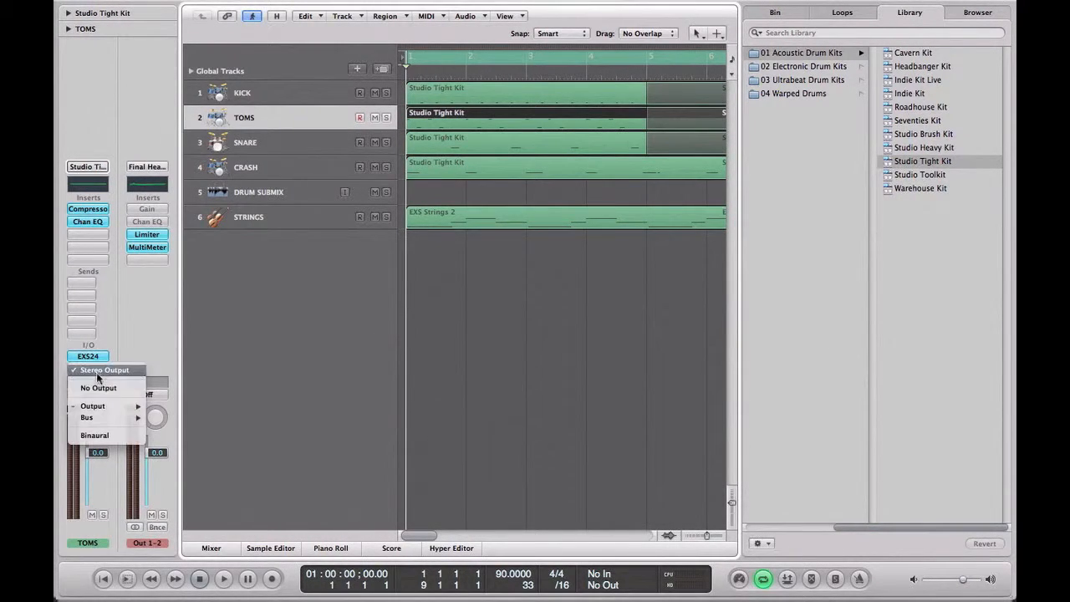
mouse_move(113, 426)
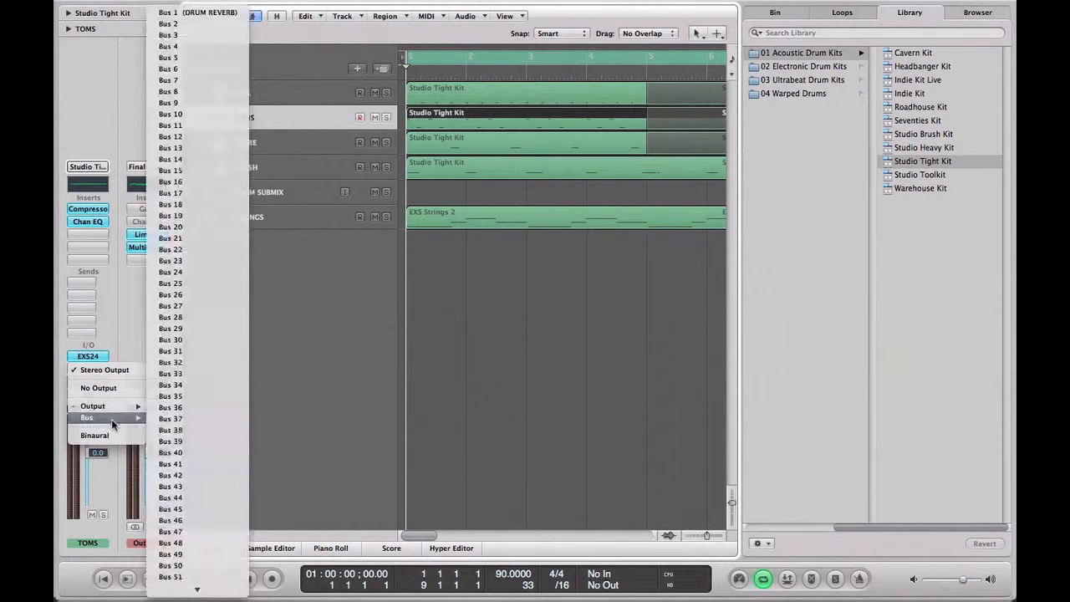
left_click(185, 25)
Route the outputs of the SNARE and CRASH tracks to Bus 2.
left_click(233, 143)
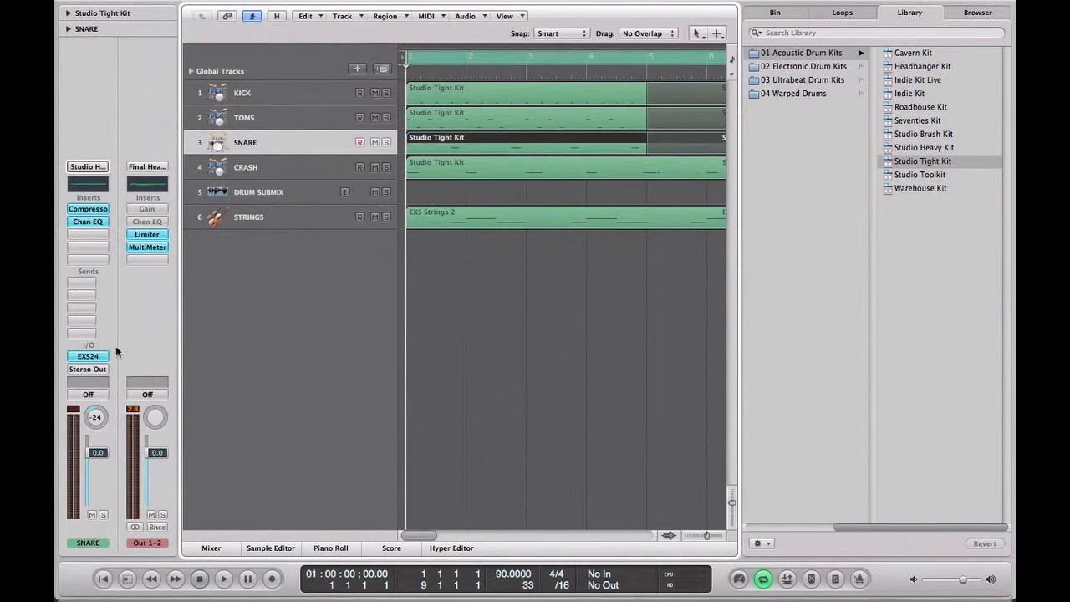
key("Up")
left_click(96, 369)
mouse_move(87, 417)
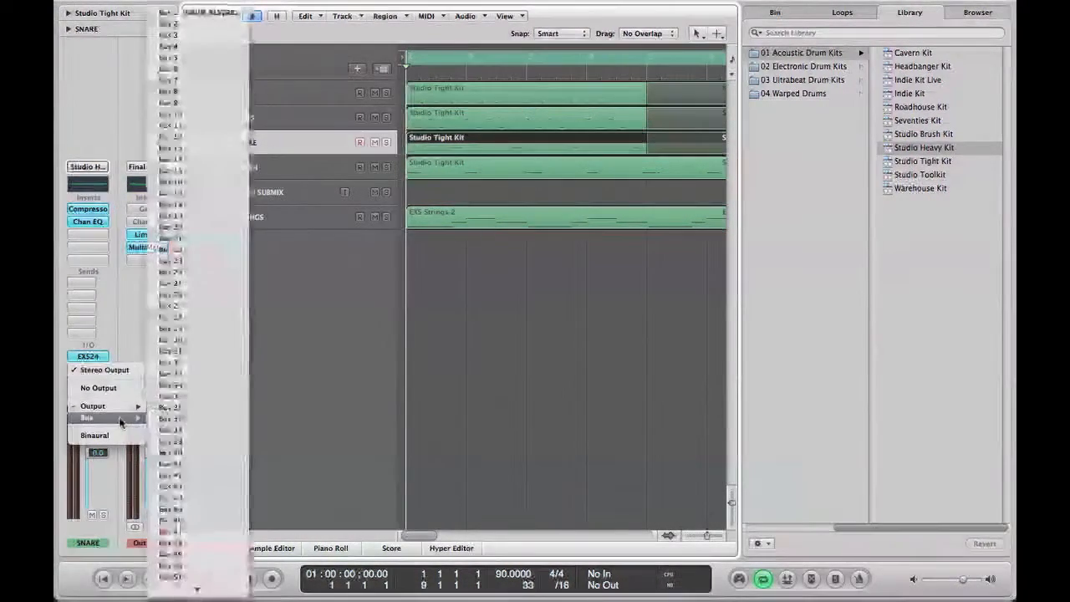
left_click(173, 25)
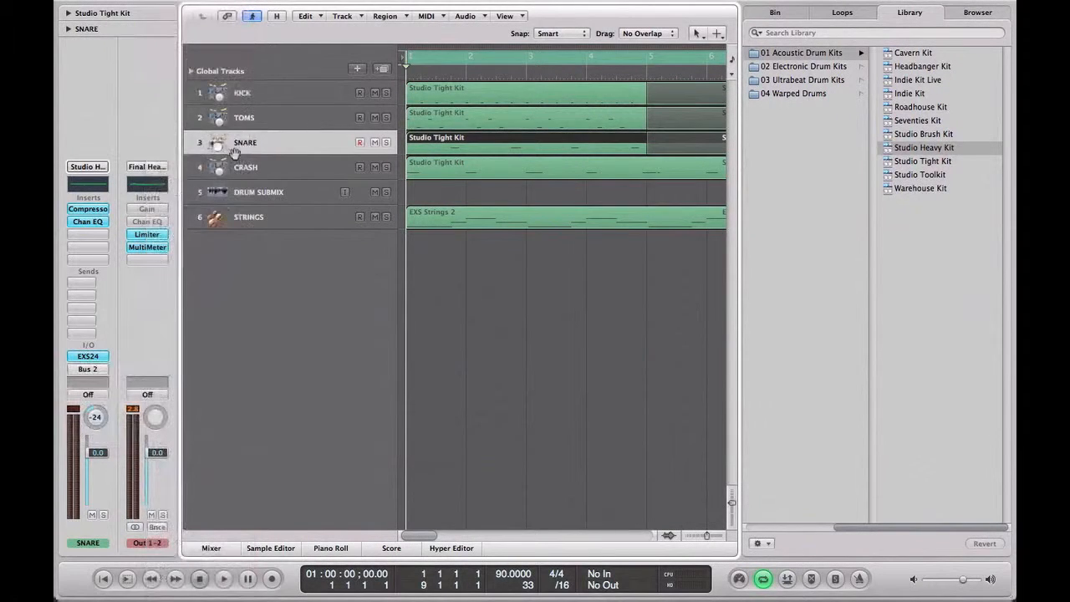
left_click(240, 166)
left_click(88, 369)
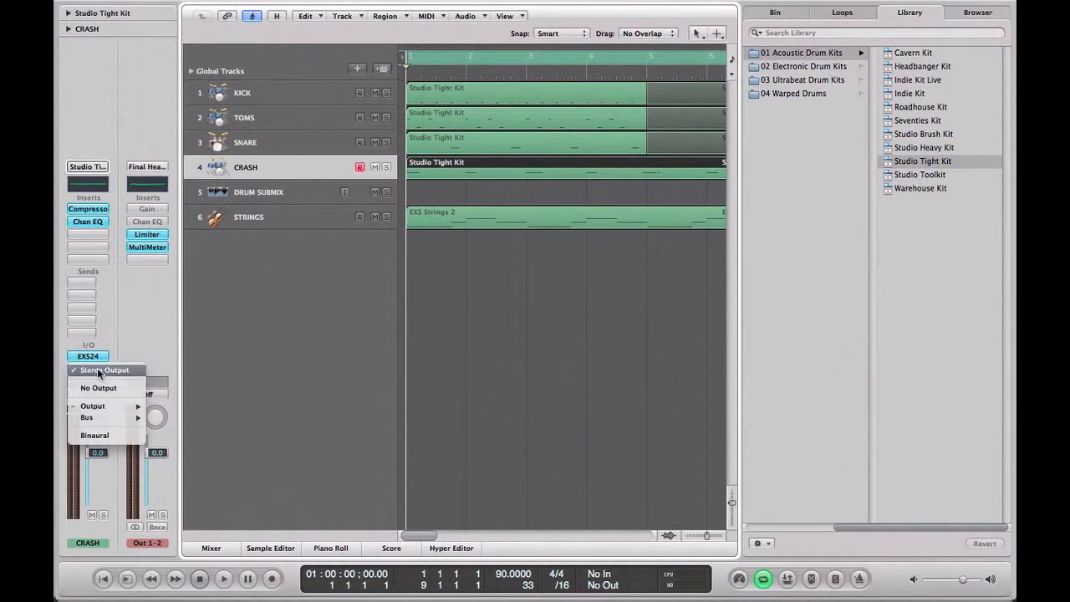
mouse_move(94, 418)
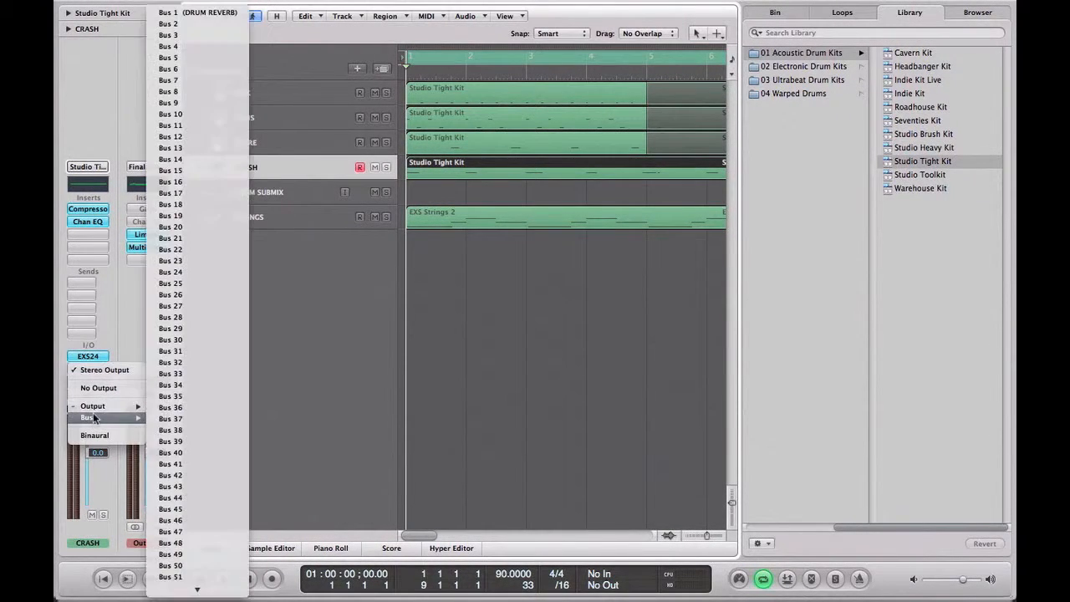
left_click(182, 25)
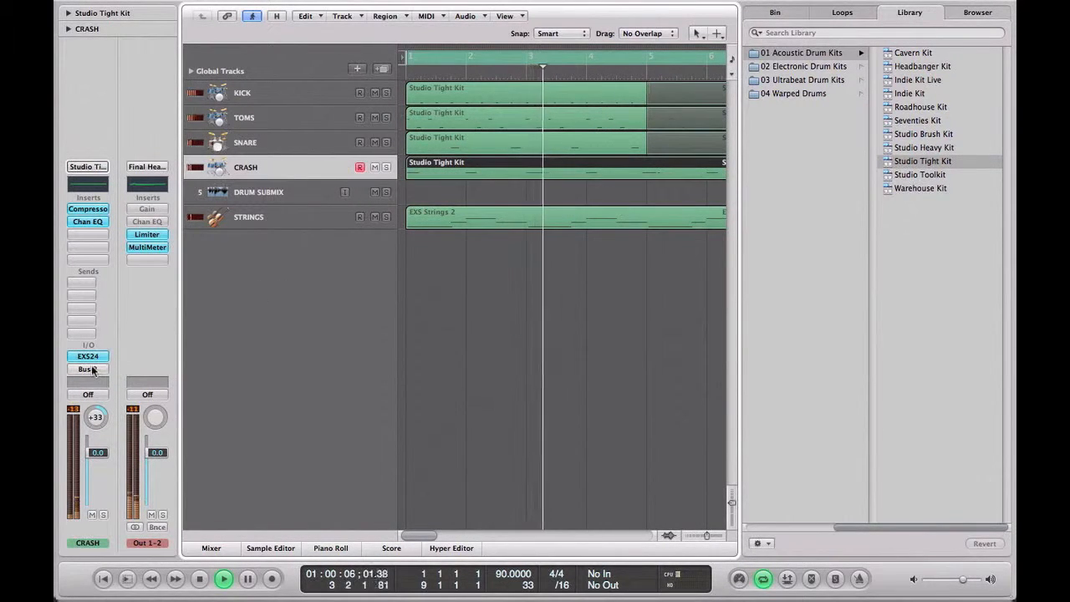
Turn on input monitoring for the DRUM SUBMIX track during playback and select that track.
left_click(345, 193)
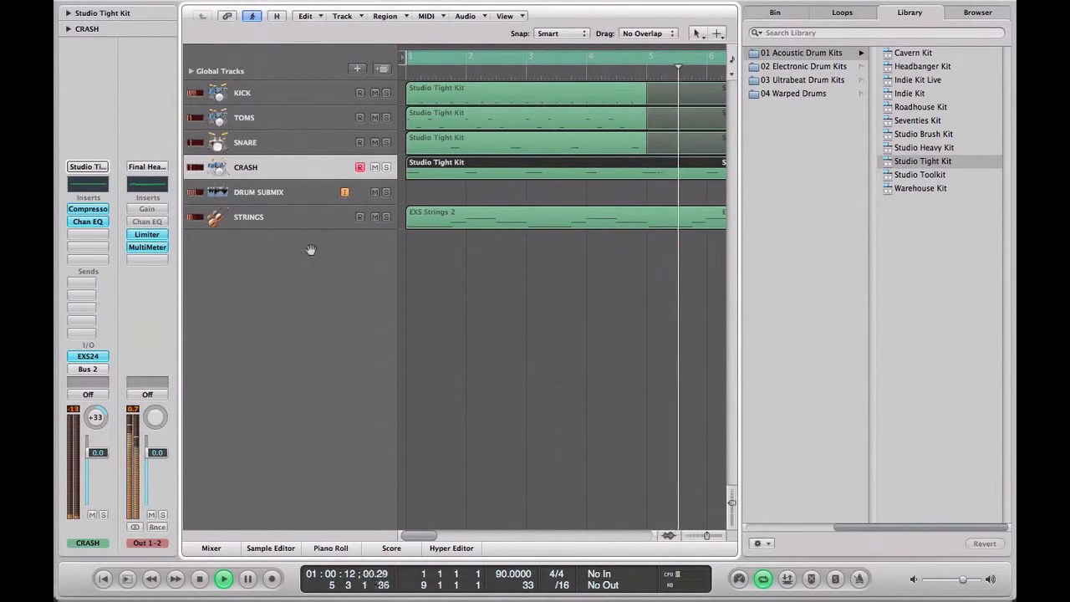
left_click(269, 194)
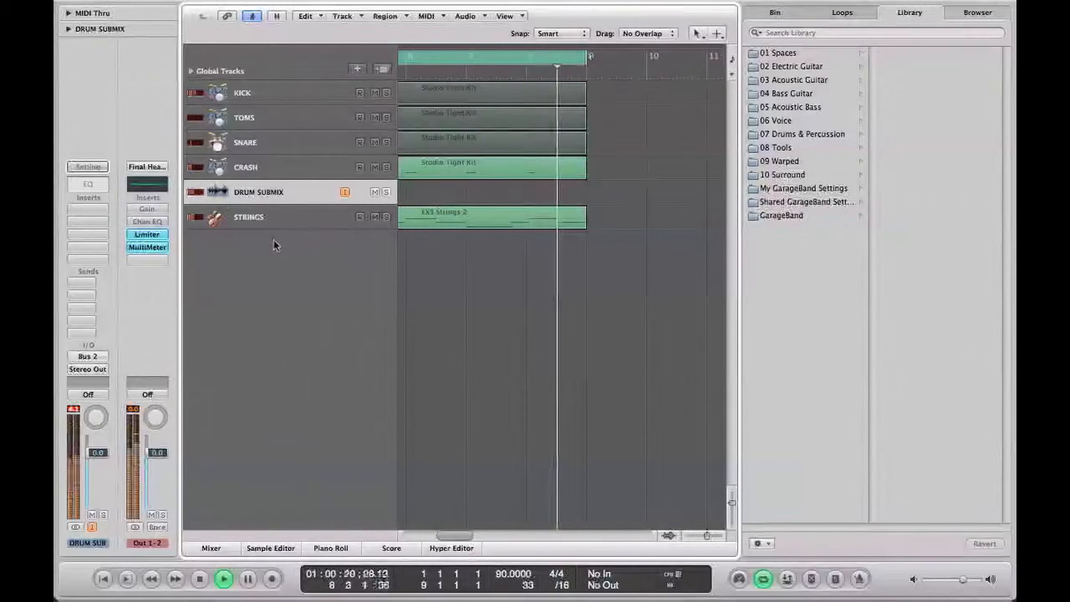
Add a Channel EQ to the DRUM SUBMIX track and load the Final Mix – Hip Hop mastering preset.
left_click(88, 184)
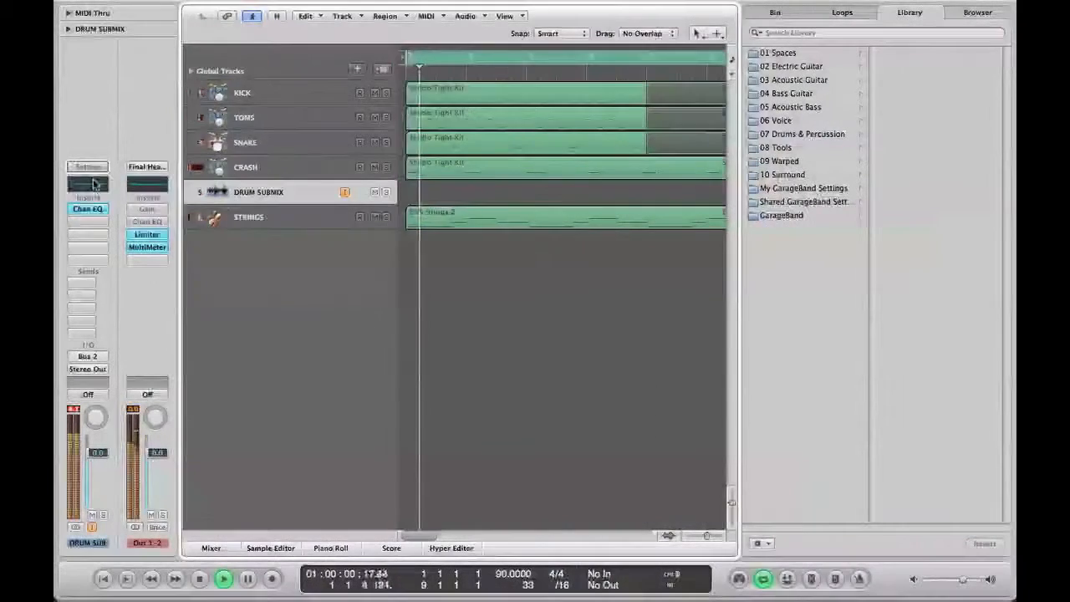
left_click(94, 184)
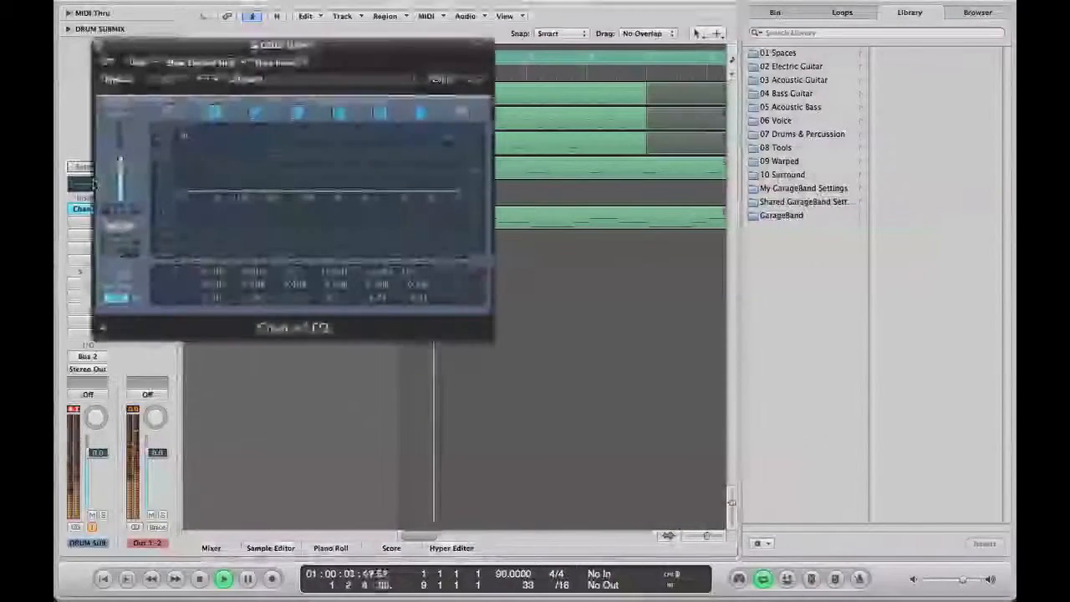
left_click(268, 81)
mouse_move(331, 271)
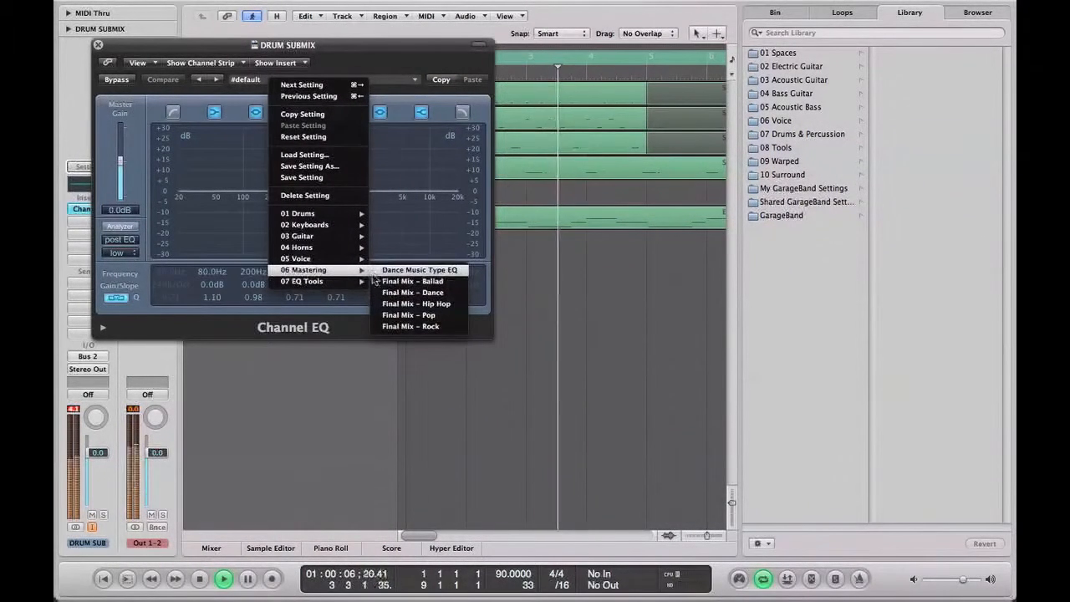
left_click(381, 304)
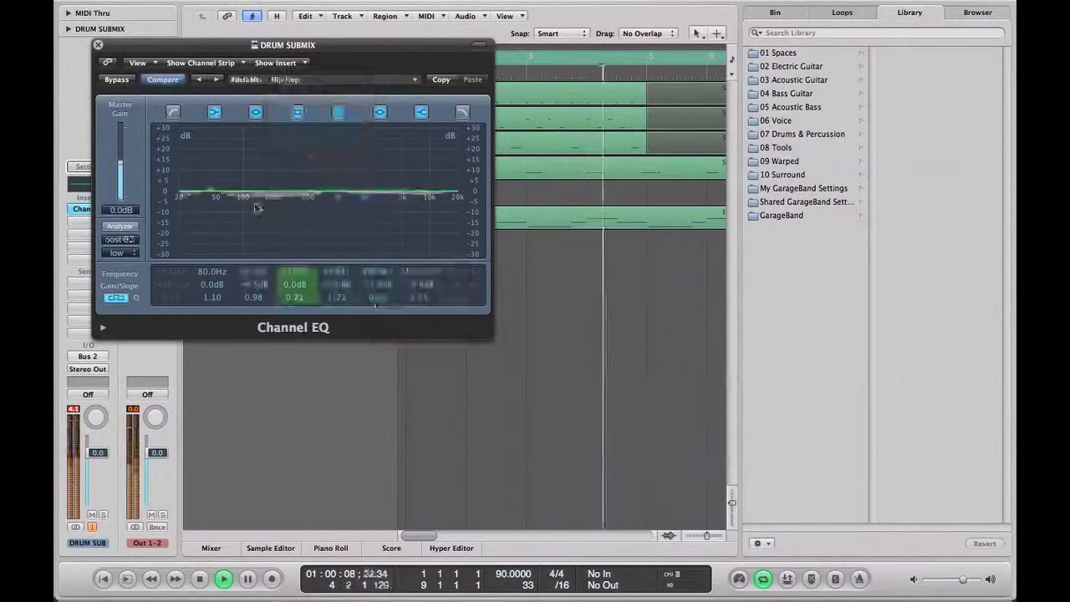
left_click(98, 44)
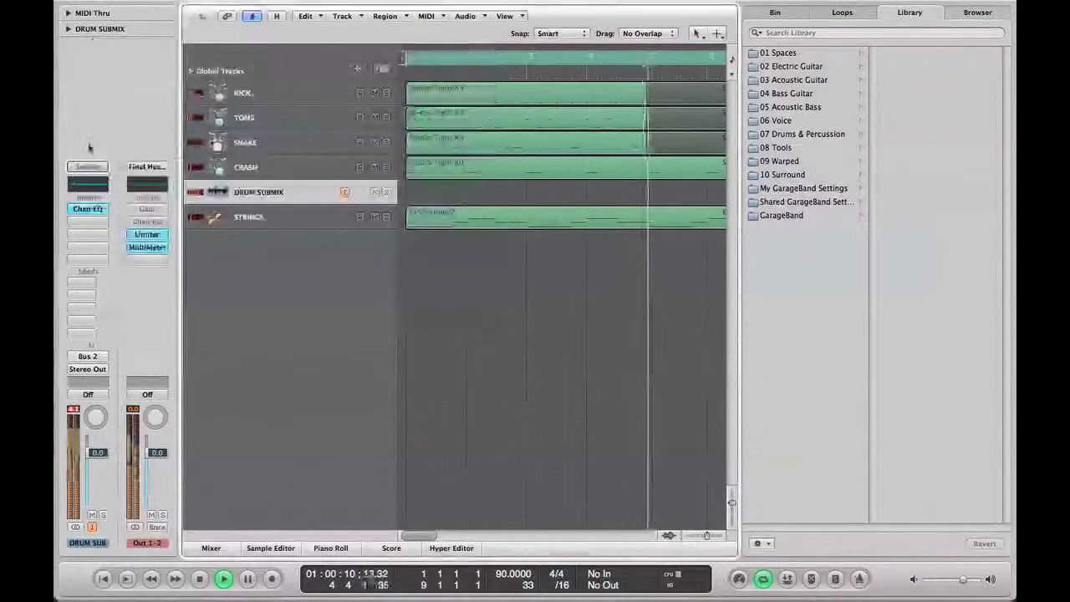
Insert a Compressor after the Channel EQ on the DRUM SUBMIX track and load the Type U Tight Kit drum preset.
left_click(88, 217)
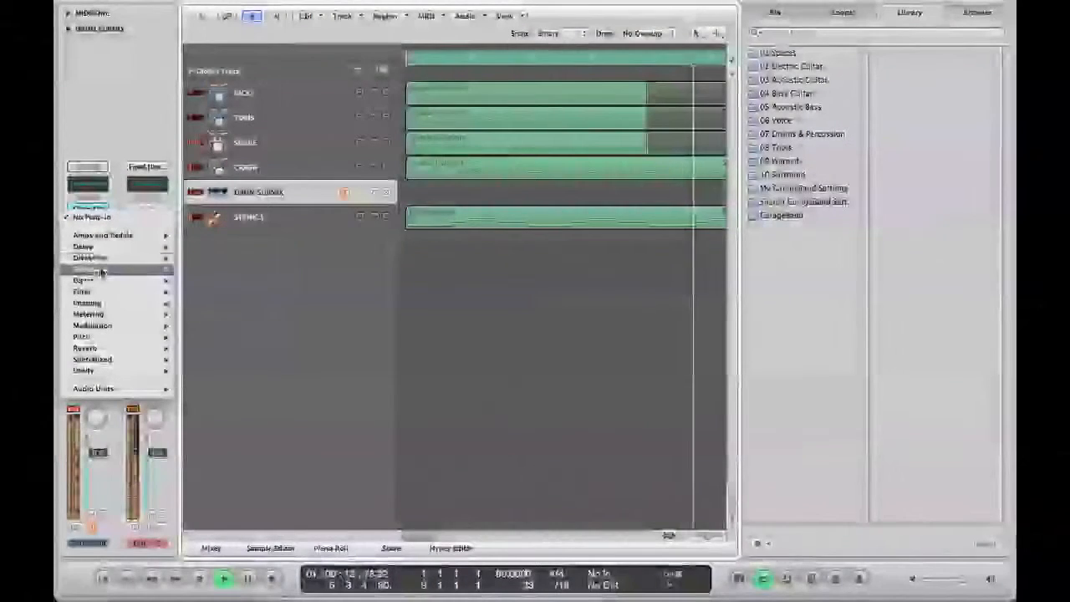
mouse_move(99, 272)
mouse_move(204, 282)
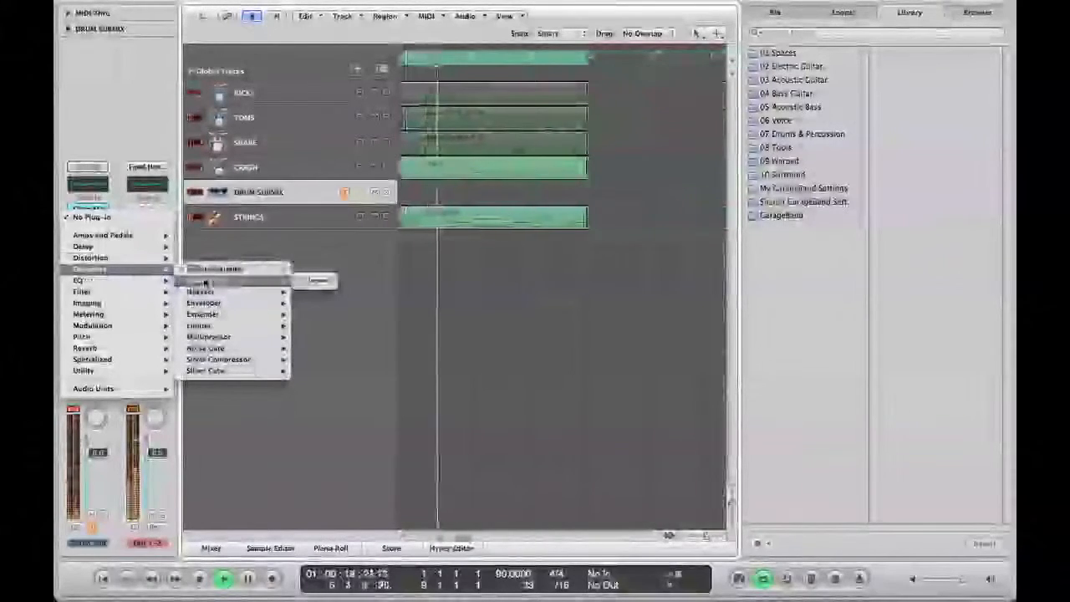
left_click(317, 283)
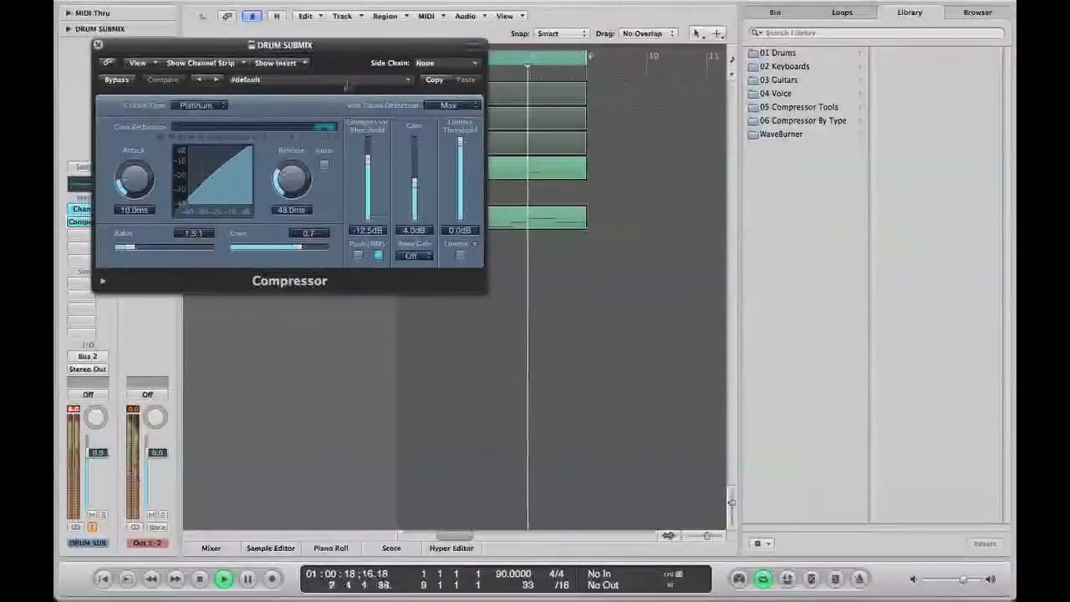
left_click(392, 82)
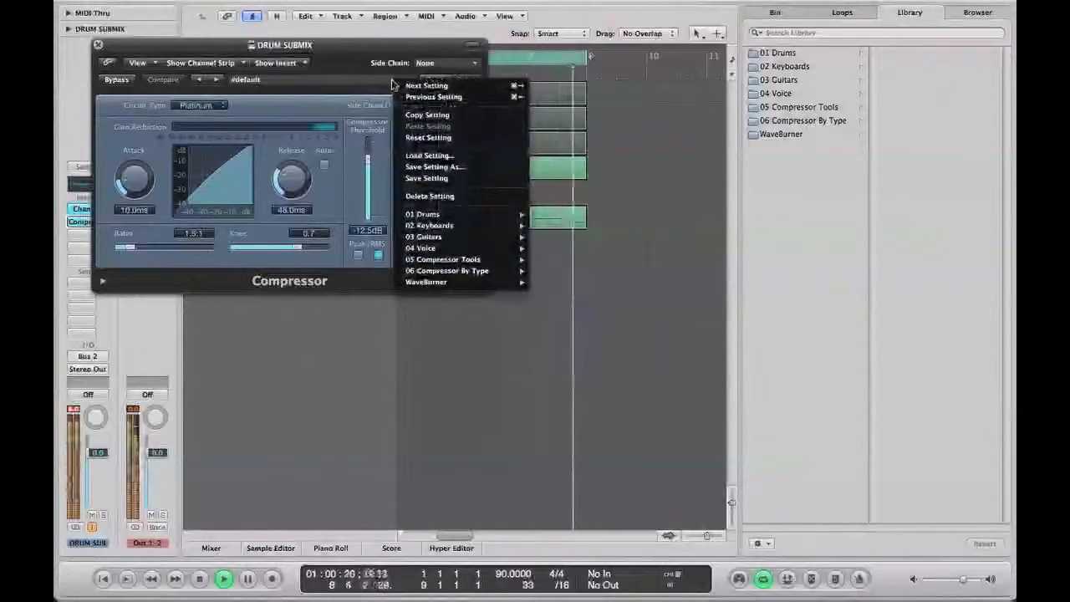
mouse_move(434, 217)
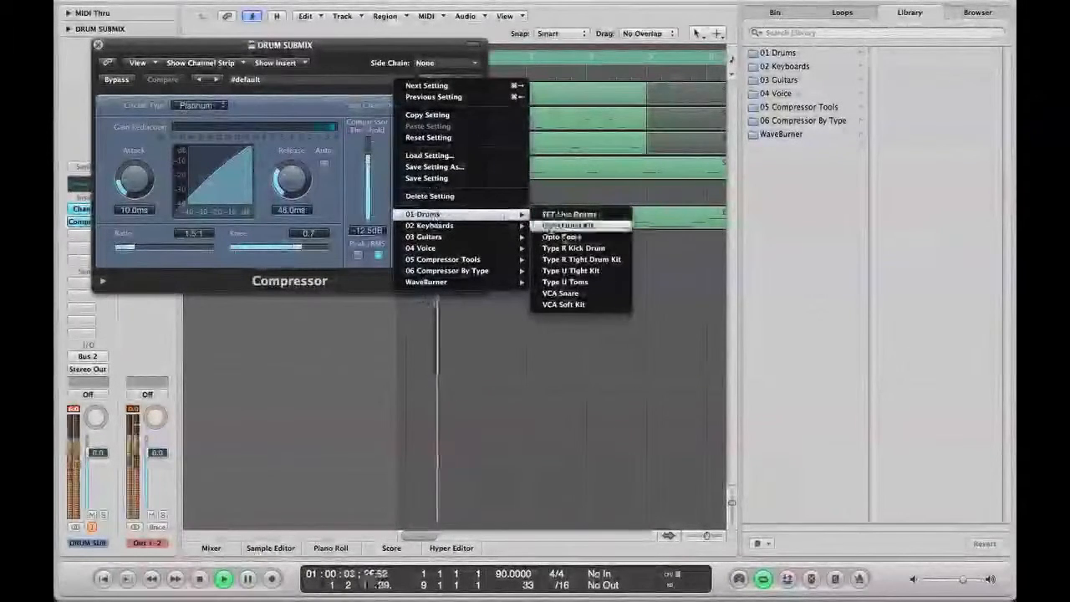
left_click(616, 271)
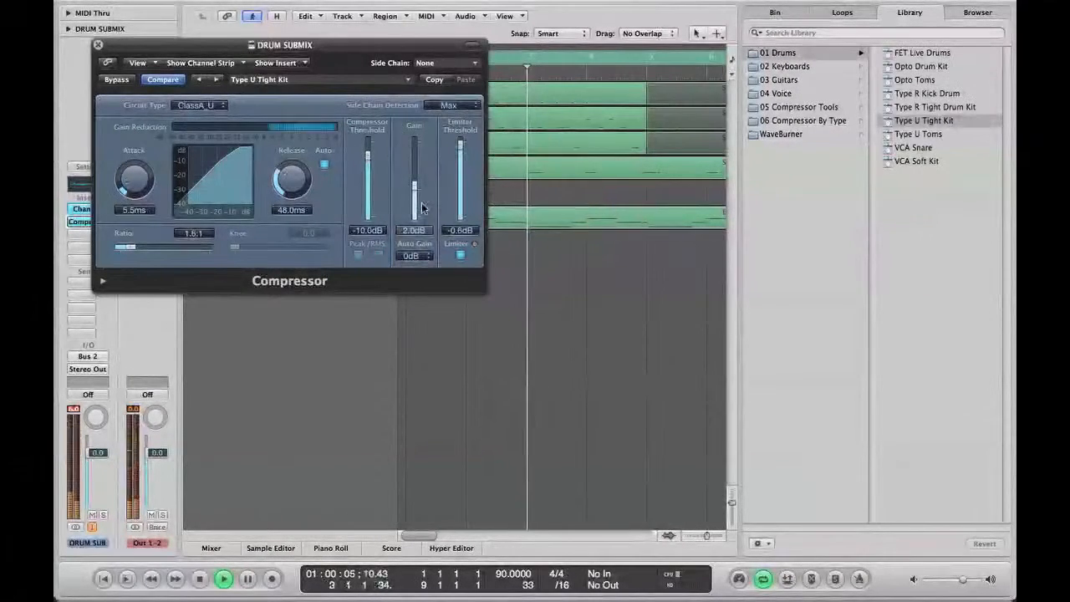
Lower the Compressor's gain slightly, reduce the DRUM SUBMIX channel fader to -3.6 dB, and stop playback at the project start.
left_click_drag(415, 187, 416, 194)
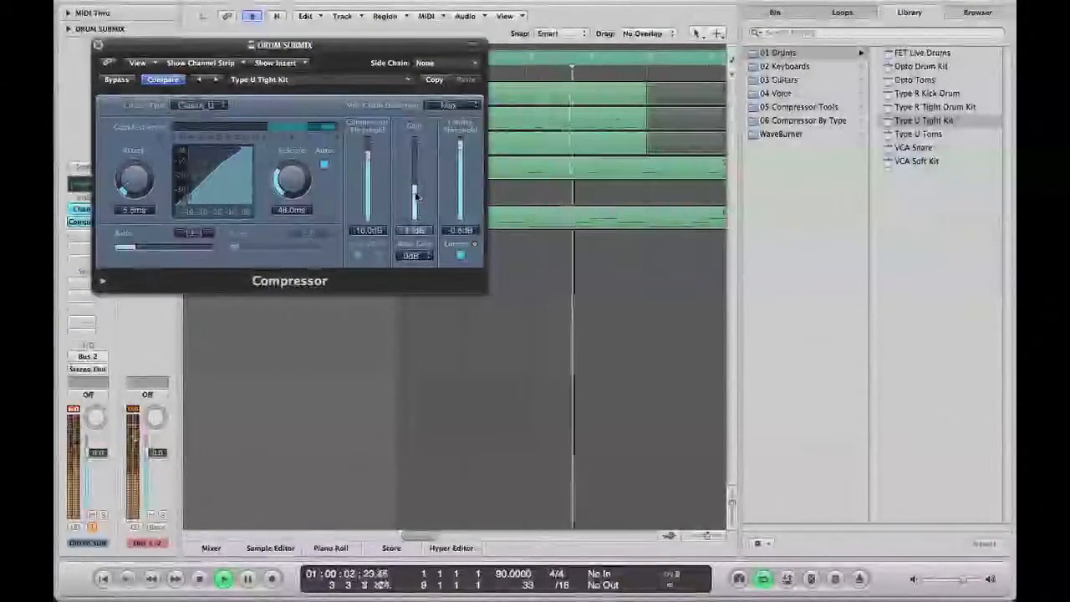
left_click(97, 44)
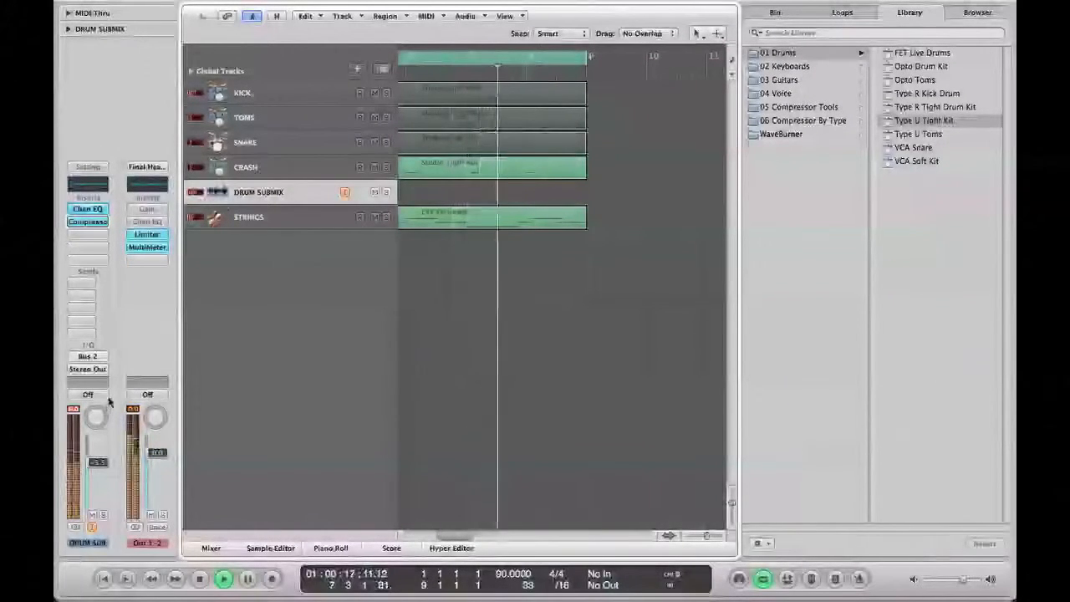
key("space")
key("Return")
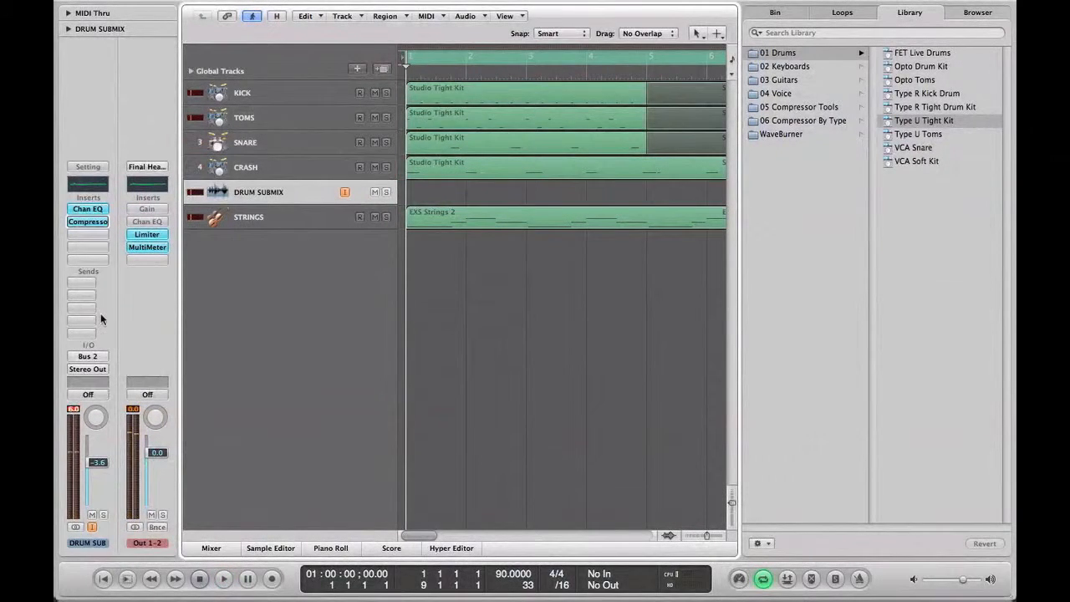
Add a send from the DRUM SUBMIX track to Bus 1 (DRUM REVERB) and start playback.
left_click(83, 284)
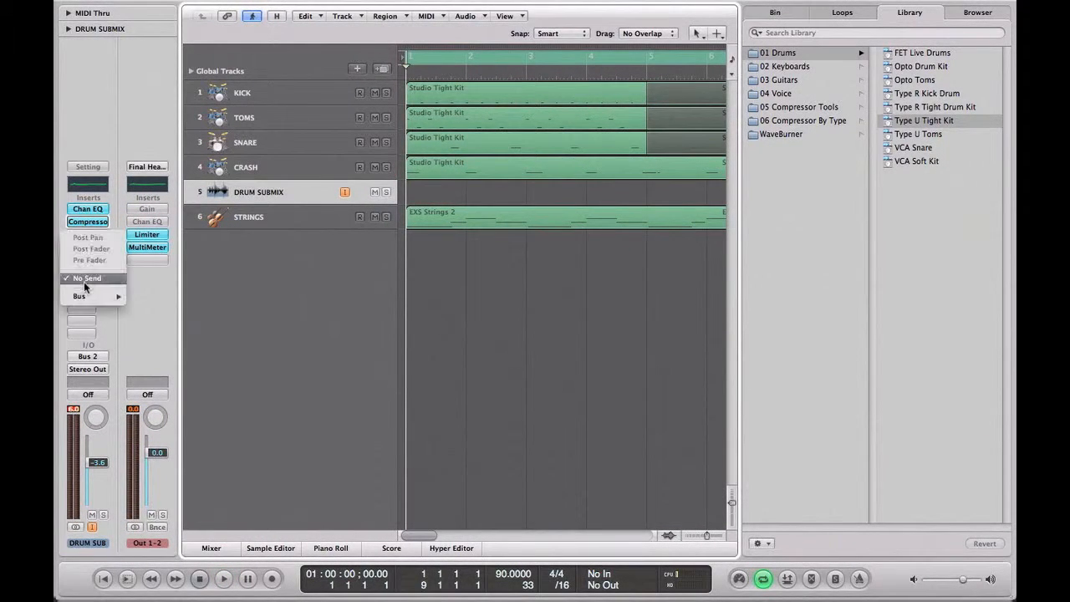
mouse_move(84, 299)
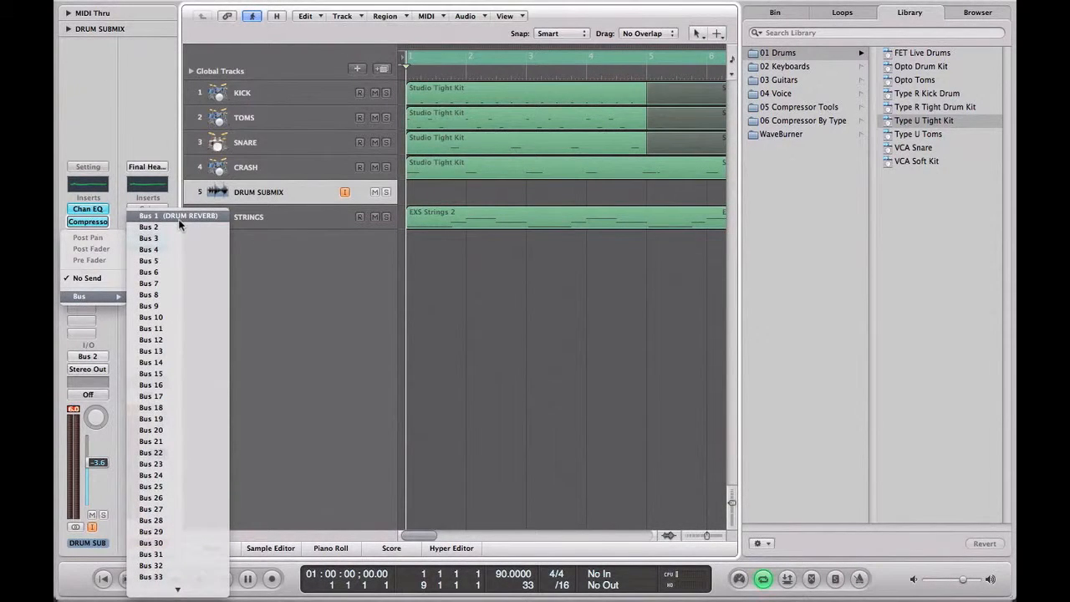
left_click(178, 217)
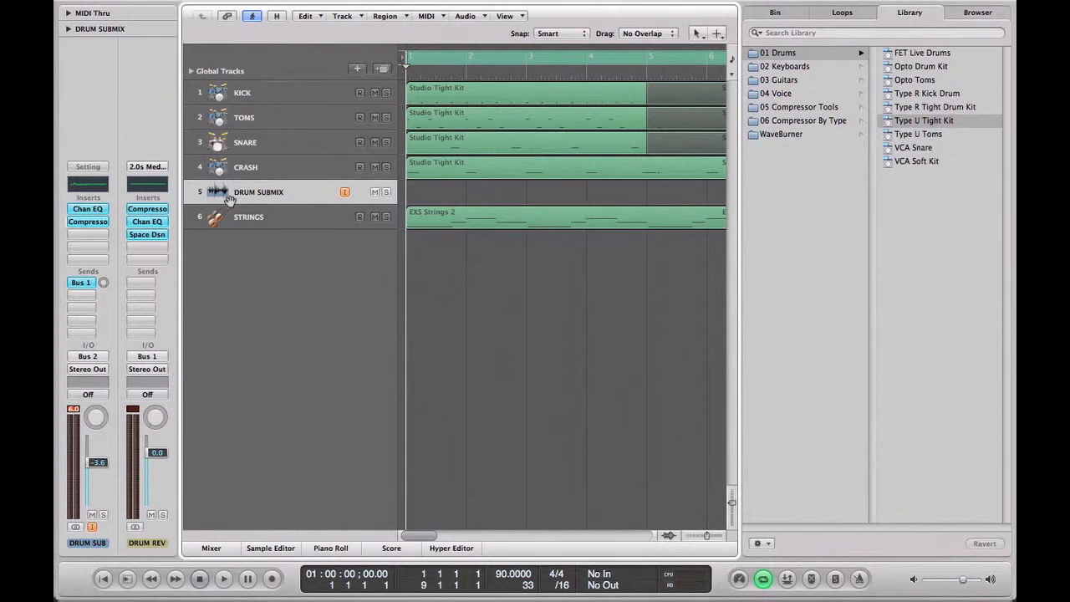
key("space")
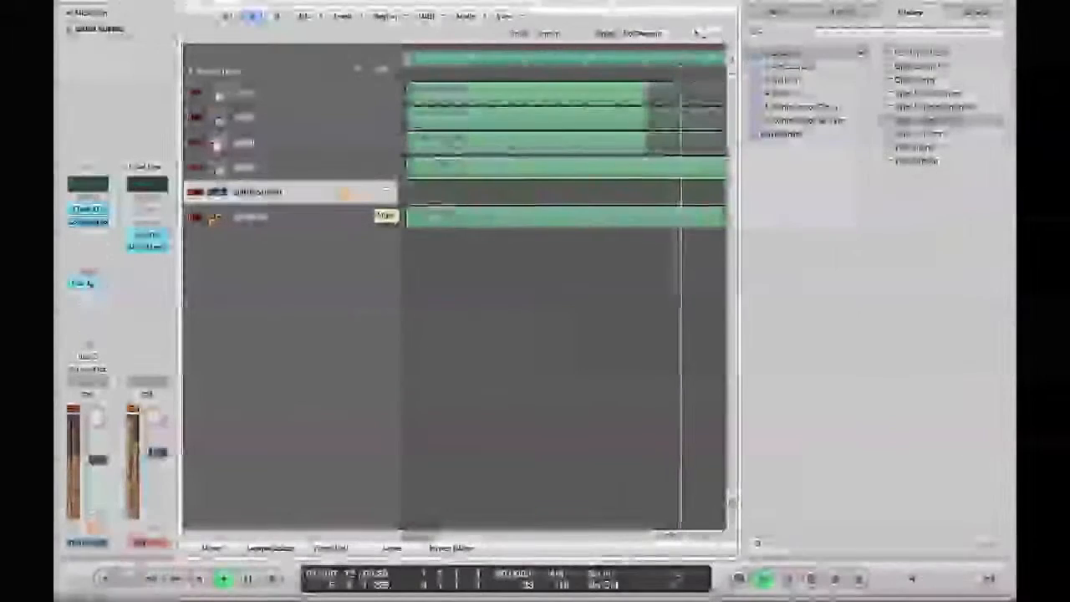
Reshape the DRUM SUBMIX Channel EQ with the 80 Hz band at -5.0 dB, the low peak at +12.5 dB and the upper-mid peak moved higher.
left_click(99, 208)
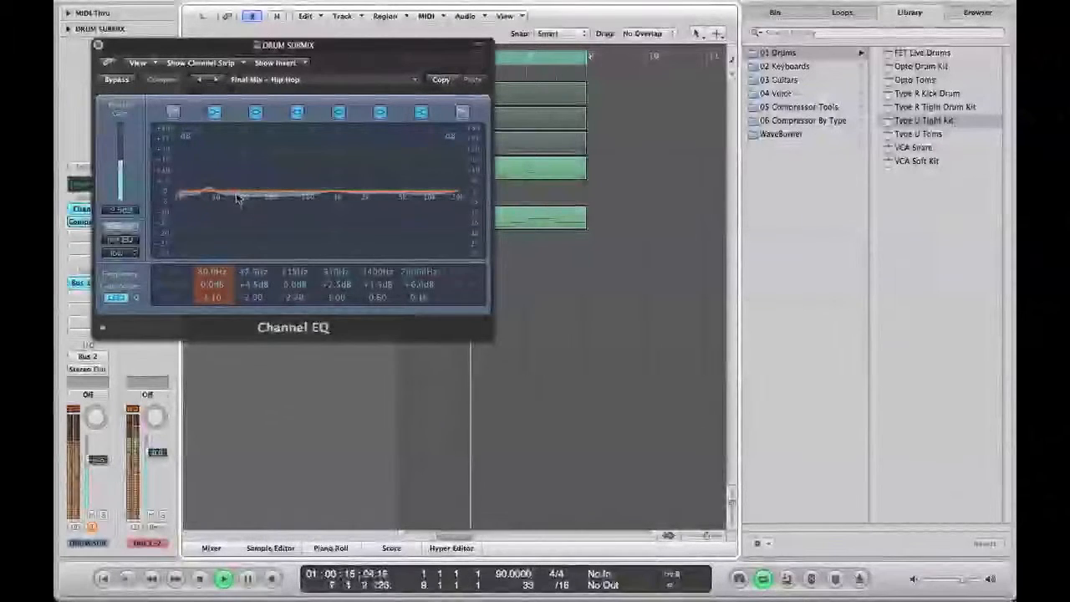
left_click_drag(190, 199, 191, 188)
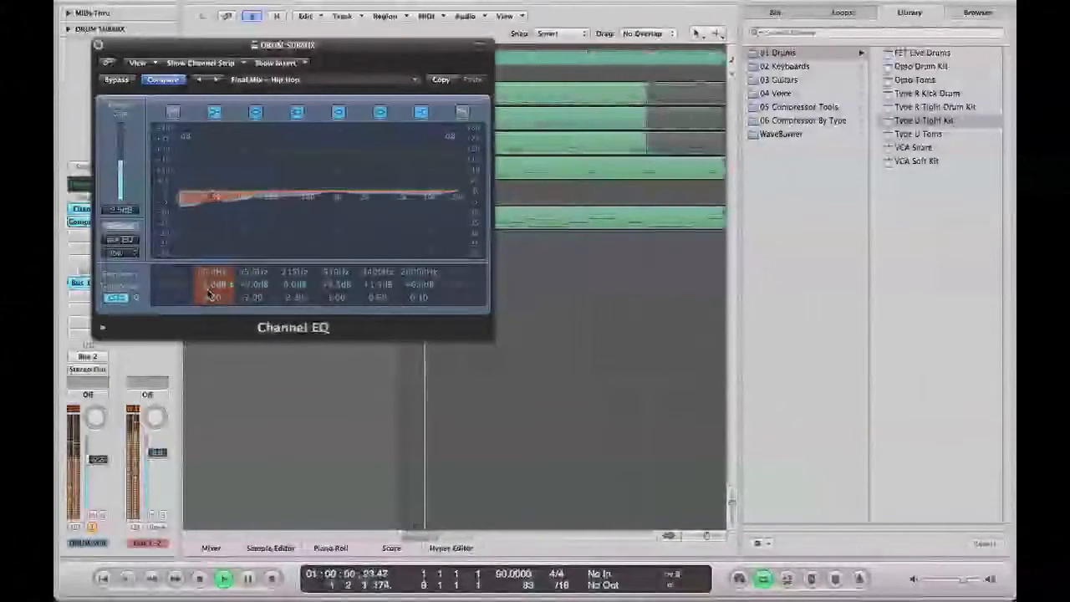
left_click_drag(251, 288, 252, 283)
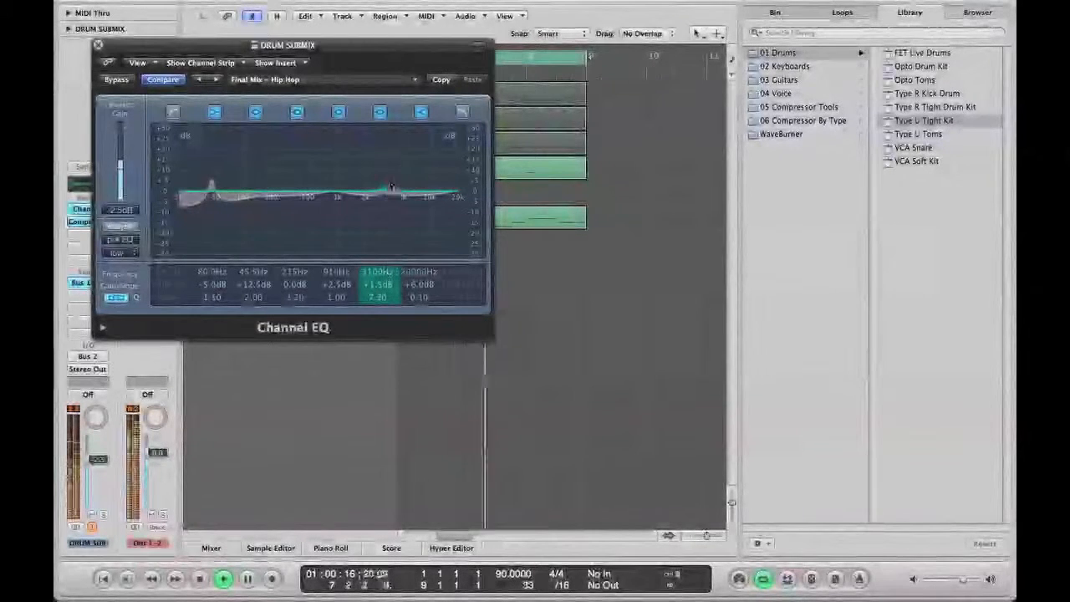
left_click_drag(401, 182, 418, 181)
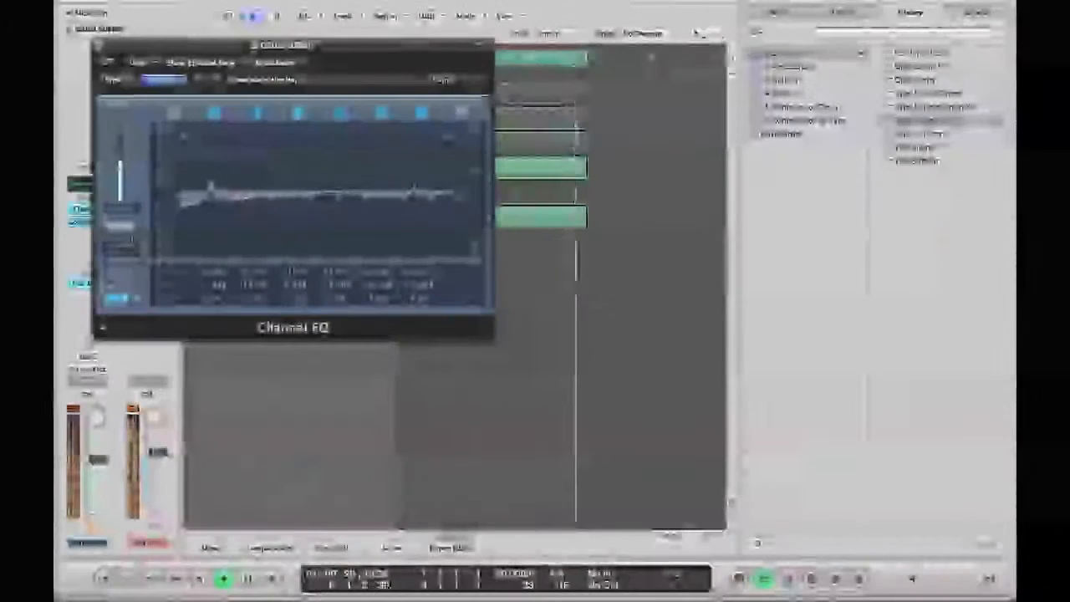
left_click(99, 46)
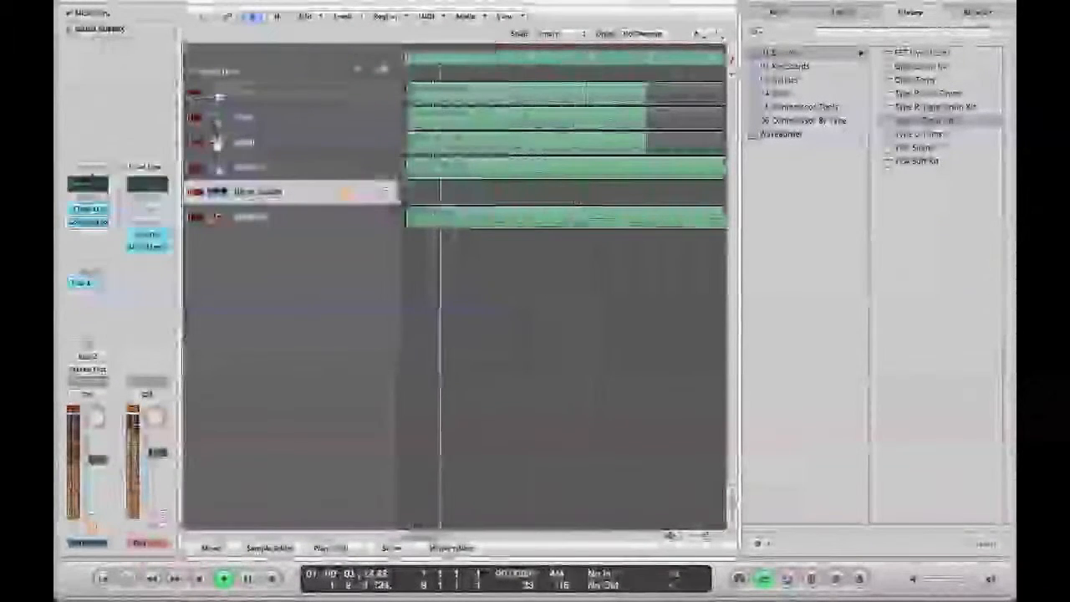